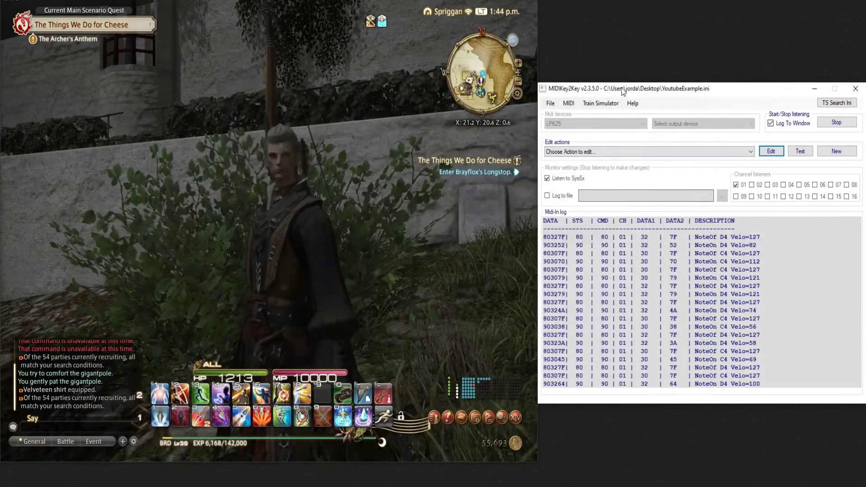
Restart listening to clear the MIDI-in log, then stop and unset the LPK25 input.
{"action": "left_click", "coordinate": [837, 122]}
{"action": "left_click", "coordinate": [837, 122]}
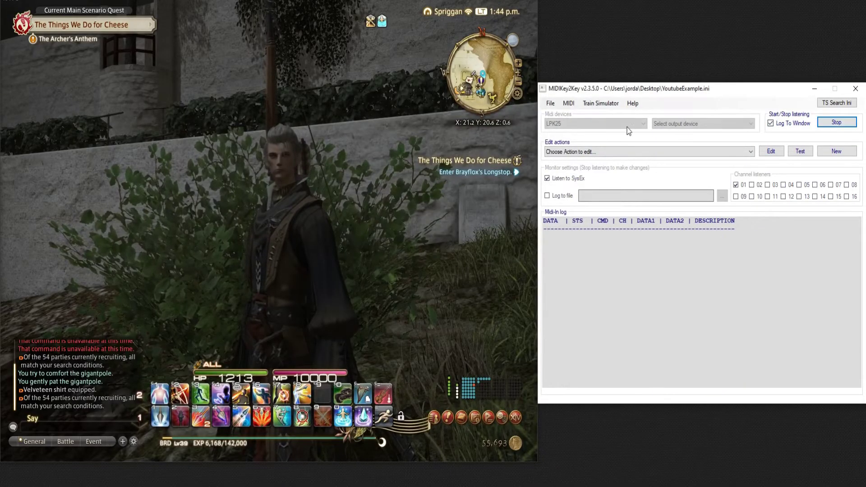
{"action": "left_click", "coordinate": [836, 122]}
{"action": "left_click", "coordinate": [586, 123]}
{"action": "left_click", "coordinate": [586, 131]}
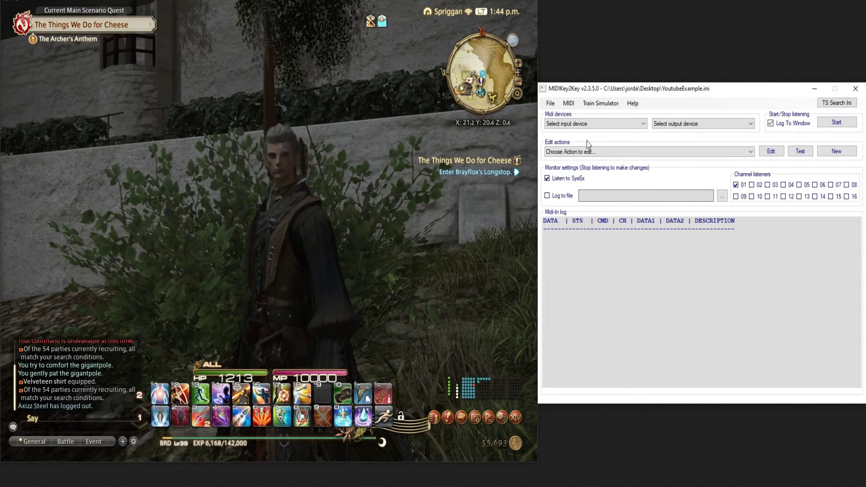
Reselect LPK25 as the MIDI input, restart listening, and record one C4 press (Velo=106).
{"action": "left_click", "coordinate": [591, 126]}
{"action": "left_click", "coordinate": [585, 140]}
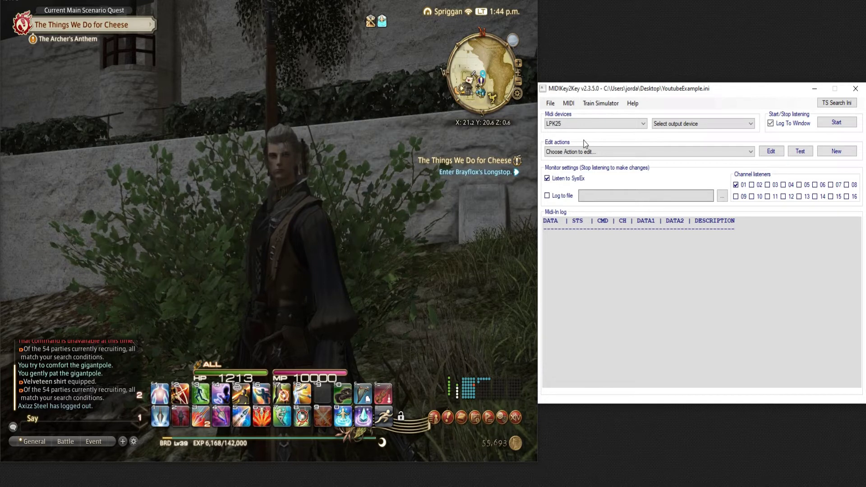
{"action": "left_click", "coordinate": [837, 123]}
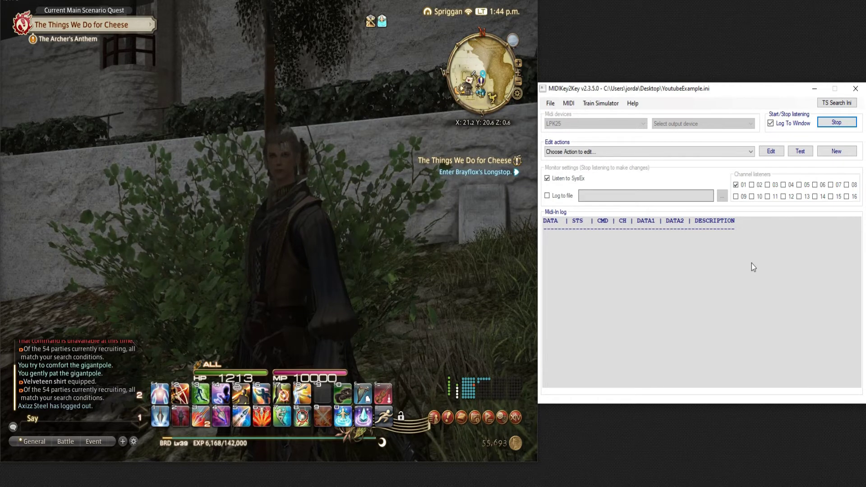
{"action": "left_click", "coordinate": [705, 280]}
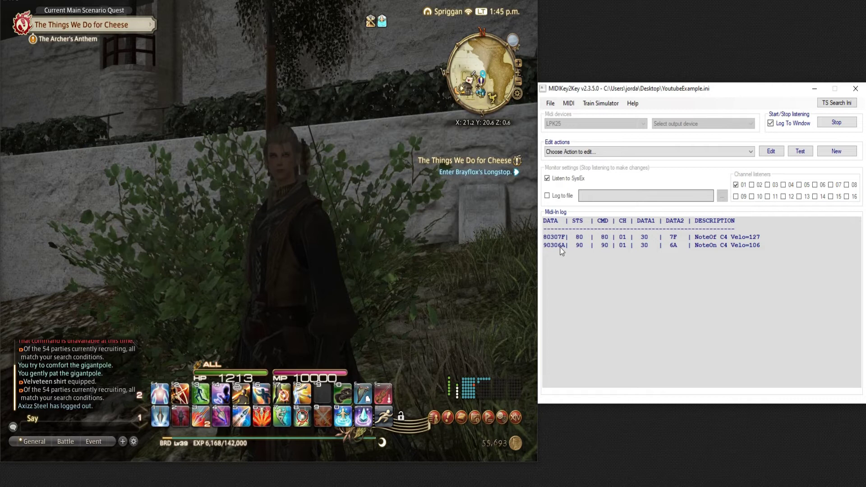
Map the NoteOn C4 Velo=106 entry to the Q key with Wait for NoteOff, and save the action.
{"action": "left_click", "coordinate": [561, 247]}
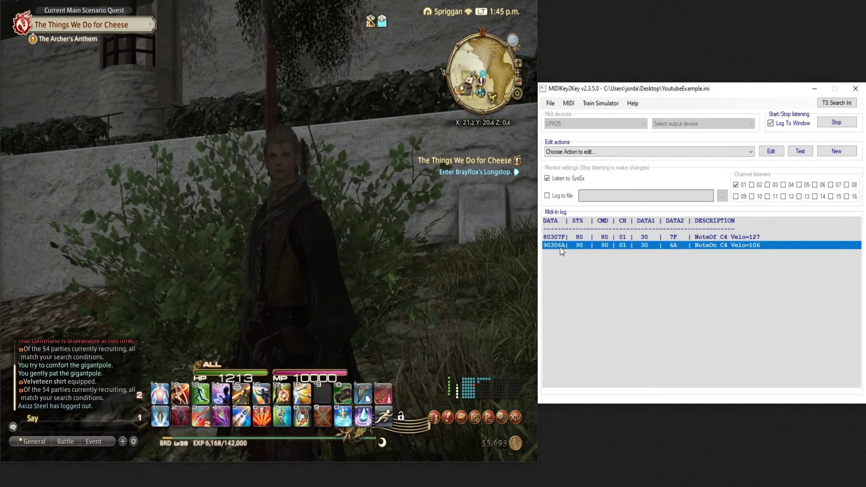
{"action": "double_click", "coordinate": [561, 250]}
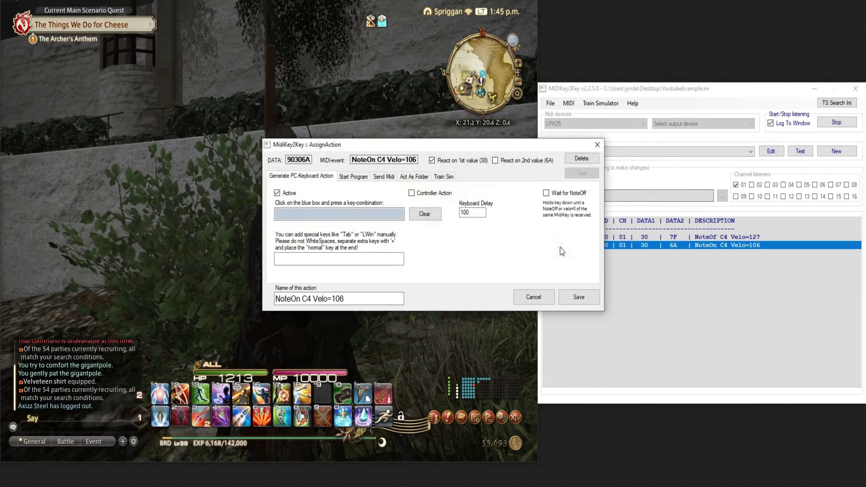
{"action": "left_click", "coordinate": [569, 243]}
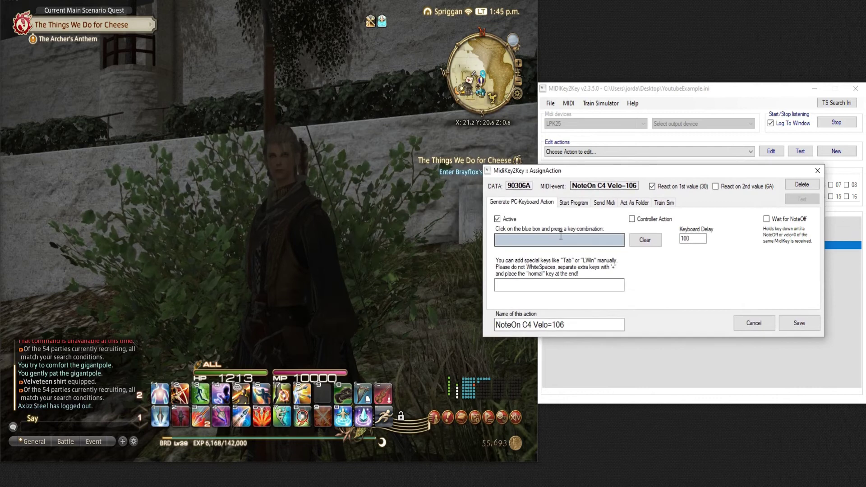
{"action": "key", "text": "q"}
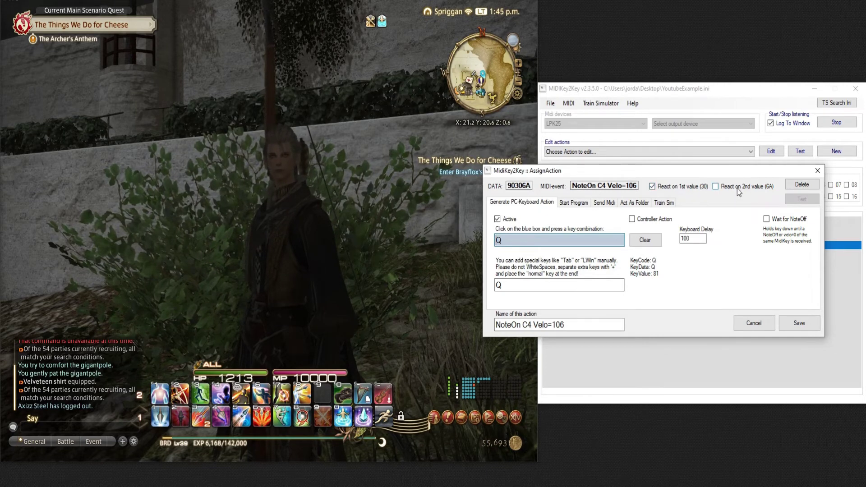
{"action": "left_click", "coordinate": [790, 221]}
{"action": "left_click", "coordinate": [797, 323]}
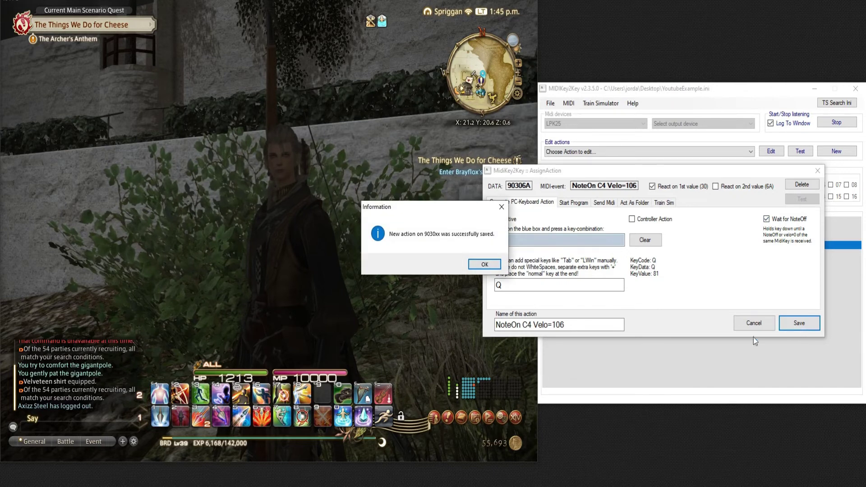
{"action": "left_click", "coordinate": [481, 264]}
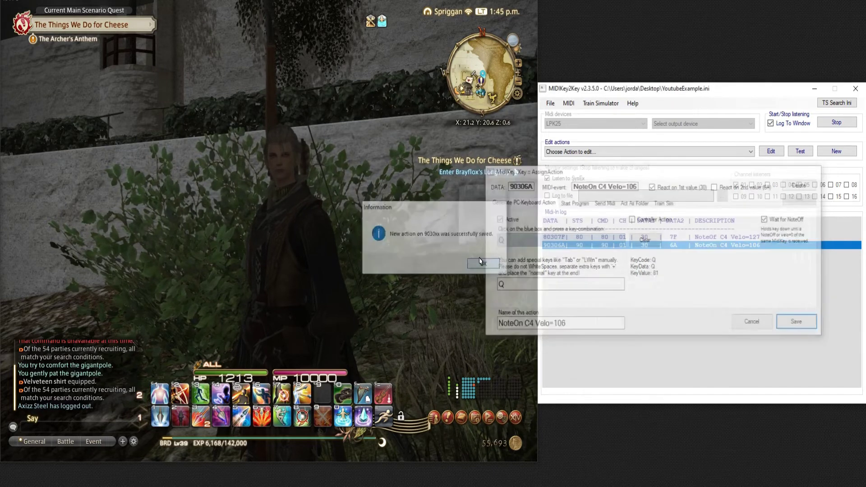
Enter violin Performance mode from the hotbar and play C4 (Q) four times.
{"action": "left_click", "coordinate": [372, 243]}
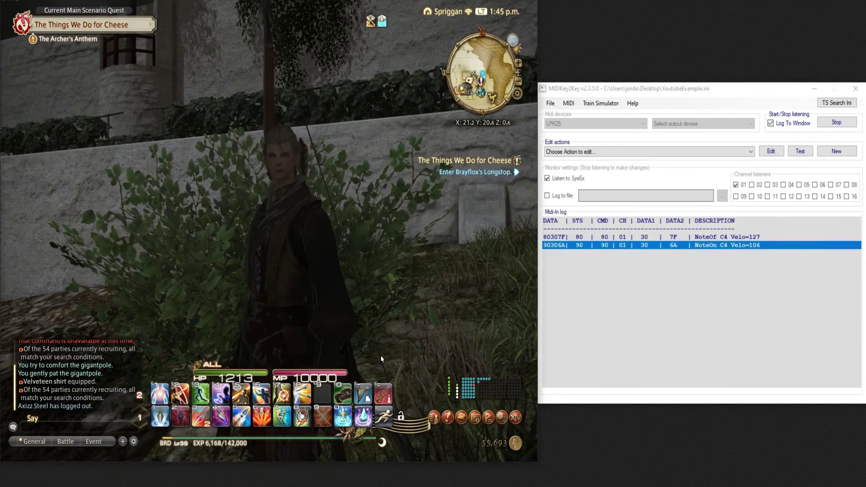
{"action": "left_click", "coordinate": [380, 387]}
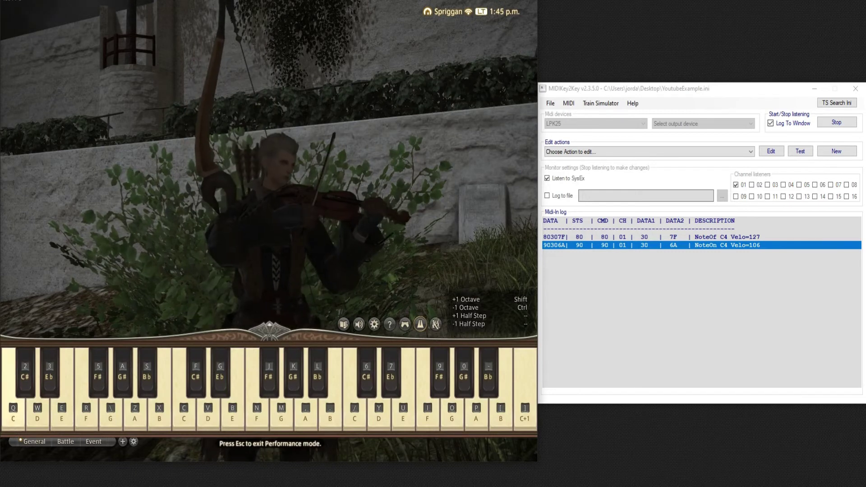
{"action": "key", "text": "q"}
{"action": "key", "text": "q"}
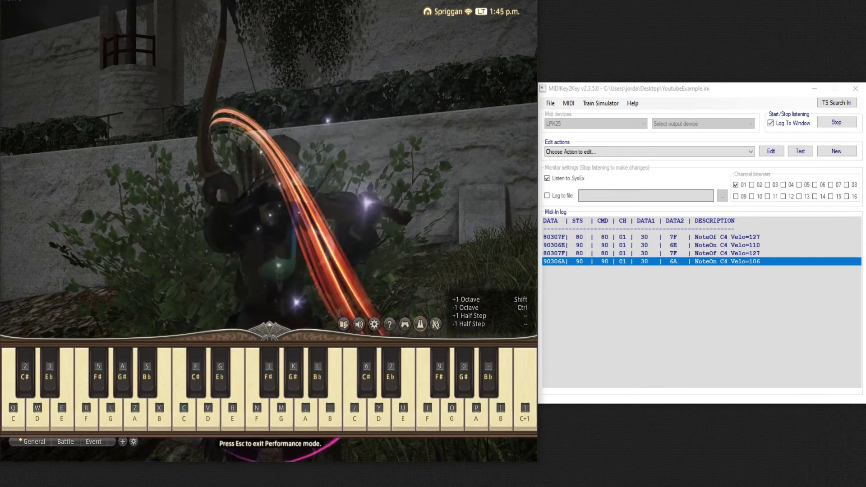
{"action": "key", "text": "q"}
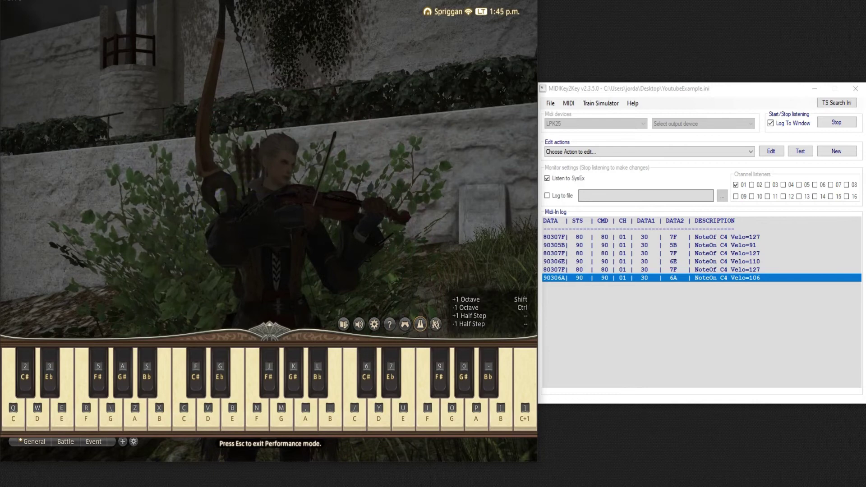
{"action": "key", "text": "q"}
{"action": "key", "text": "q"}
{"action": "key", "text": "q"}
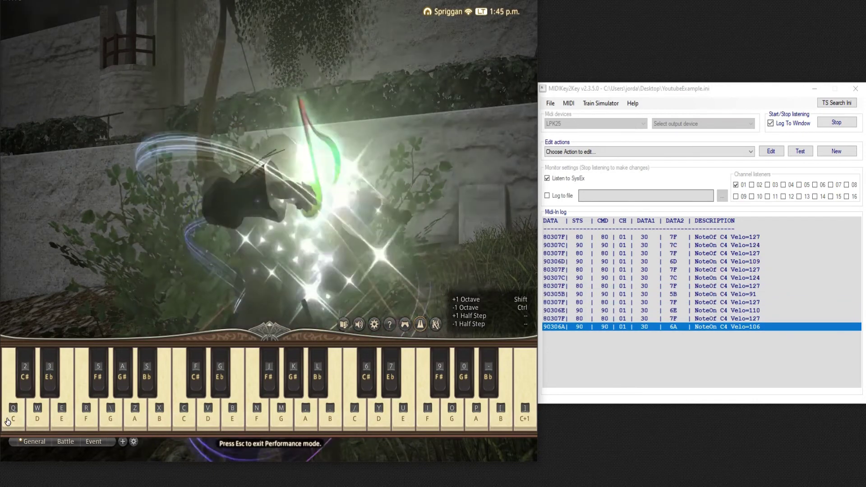
{"action": "key", "text": "q"}
{"action": "key", "text": "q"}
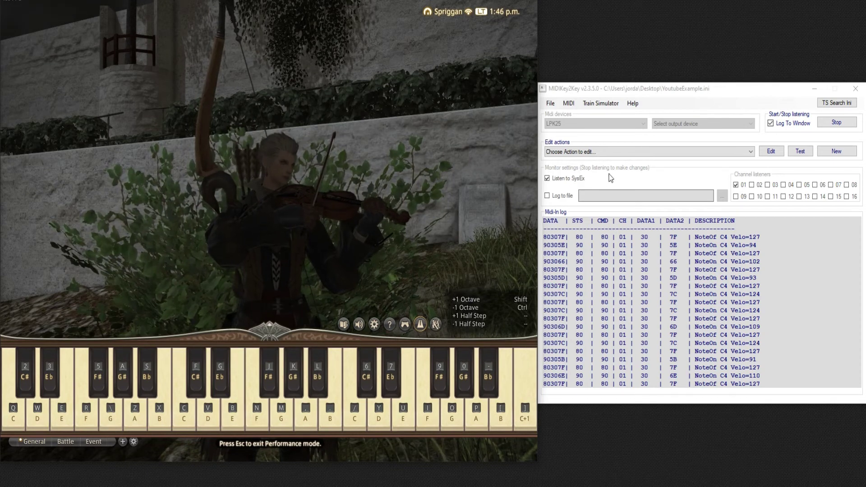
Open the action setup for the NoteOn D4 Velo=102 log entry.
{"action": "left_click", "coordinate": [719, 151]}
{"action": "left_click", "coordinate": [718, 152]}
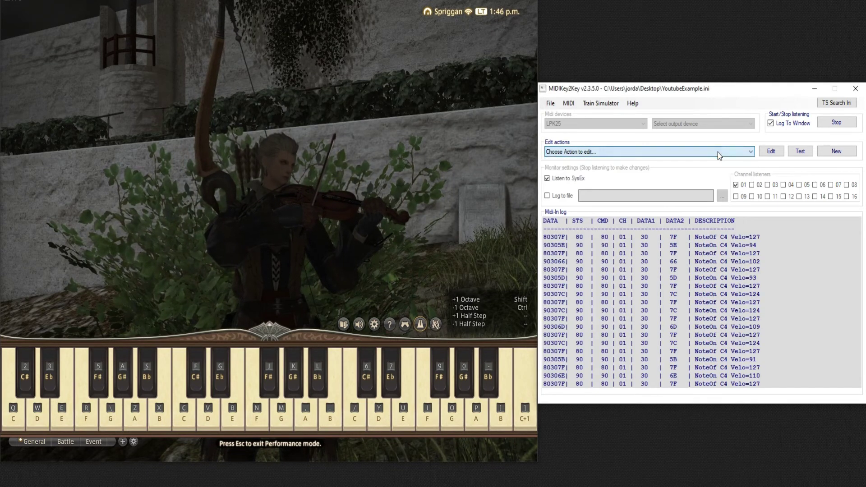
{"action": "left_click", "coordinate": [766, 287]}
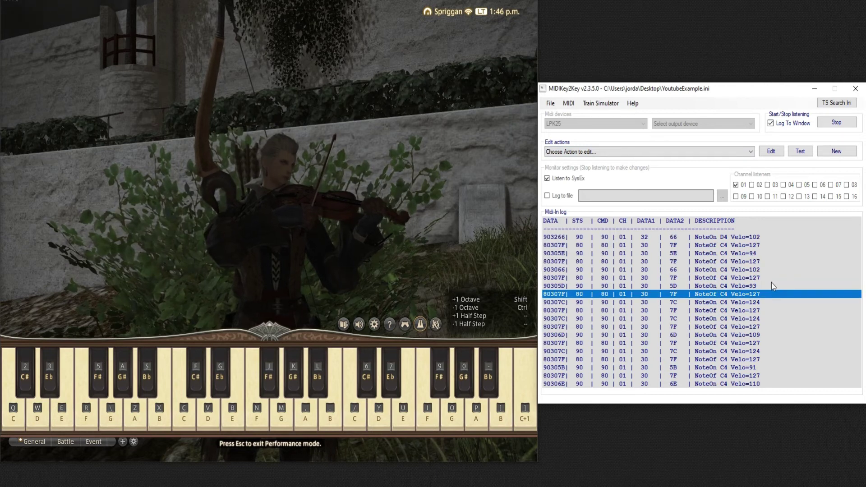
{"action": "left_click", "coordinate": [561, 246]}
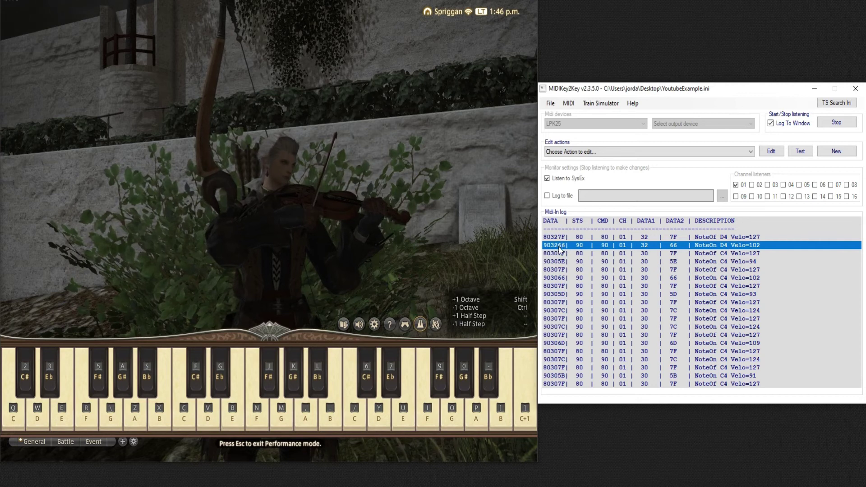
{"action": "double_click", "coordinate": [559, 247]}
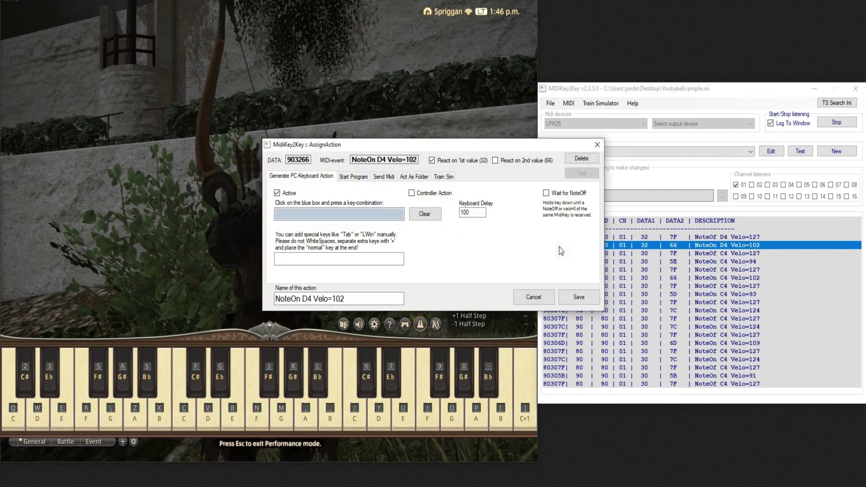
{"action": "left_click_drag", "start_coordinate": [410, 158], "coordinate": [669, 158]}
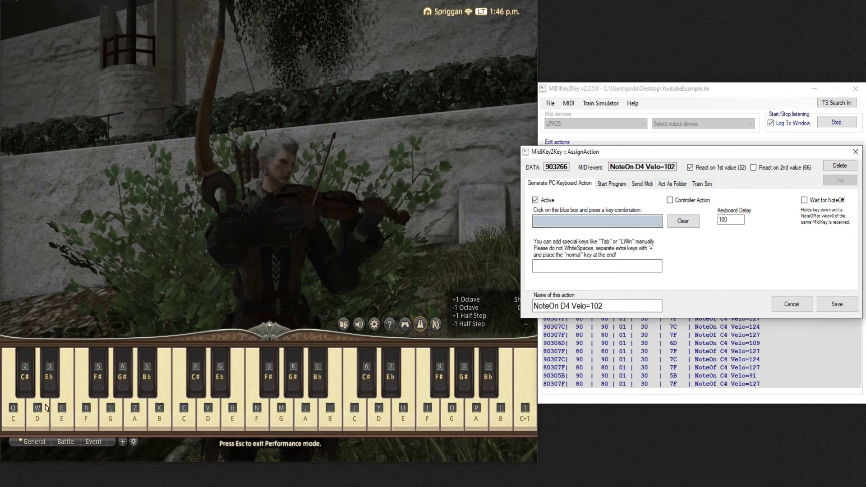
Assign W to D4, replacing a mistaken Q, with Wait for NoteOff, and save the action.
{"action": "left_click", "coordinate": [621, 219]}
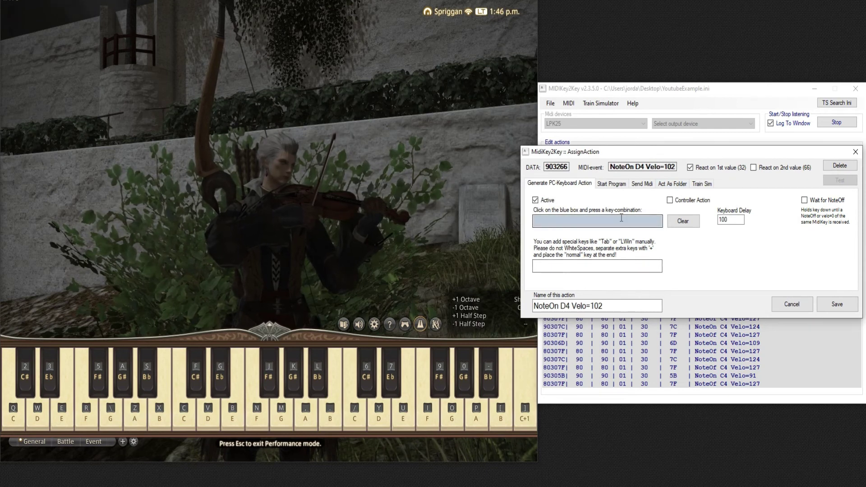
{"action": "key", "text": "q"}
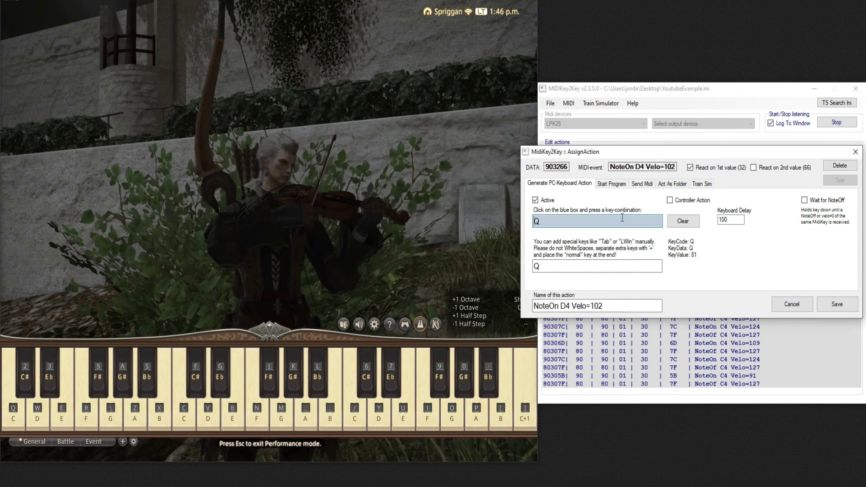
{"action": "left_click", "coordinate": [683, 221]}
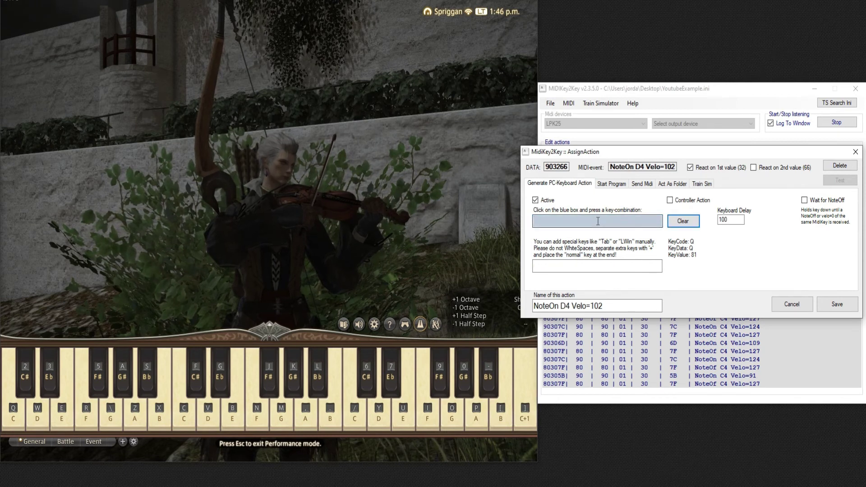
{"action": "key", "text": "w"}
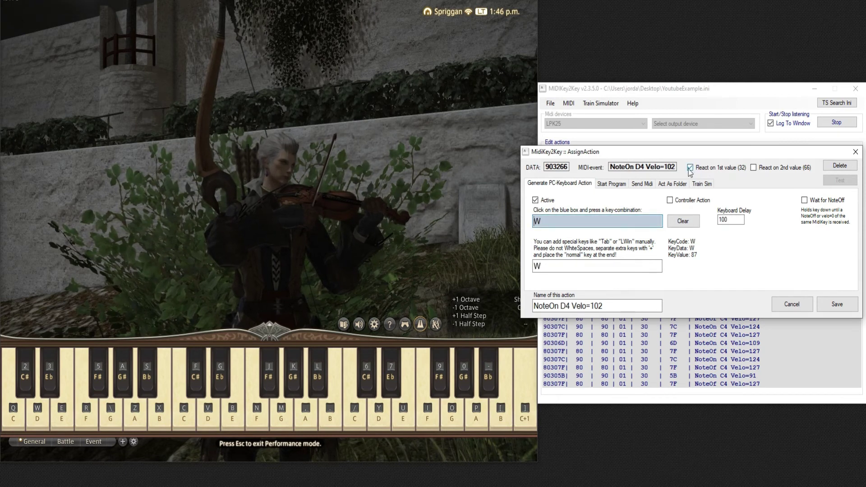
{"action": "left_click", "coordinate": [825, 204]}
{"action": "left_click", "coordinate": [830, 305]}
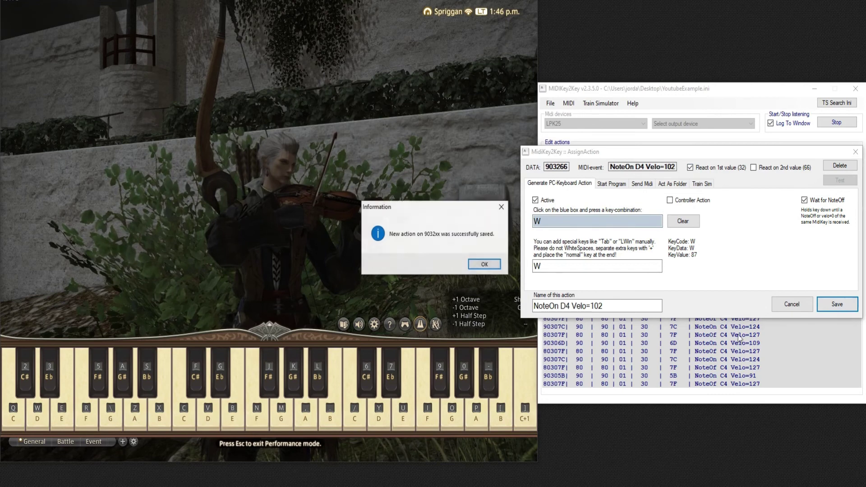
{"action": "left_click", "coordinate": [477, 261]}
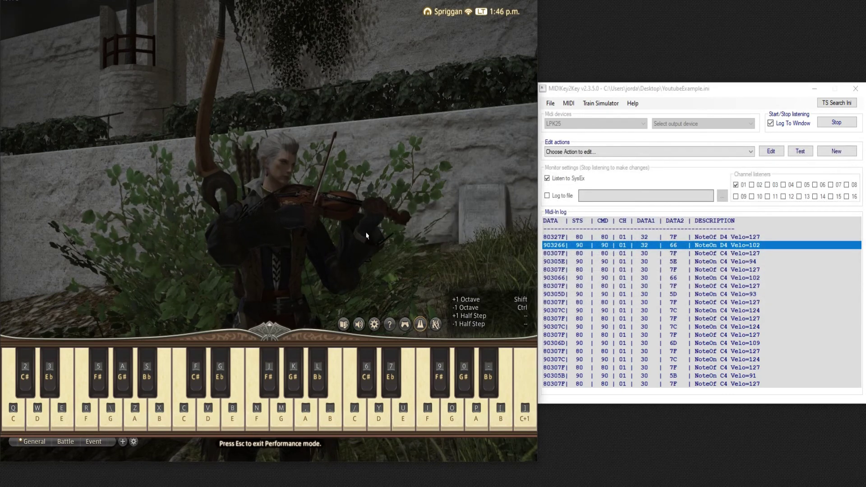
Play C4, D4 and C4 on the violin to test both mappings.
{"action": "key", "text": "q"}
{"action": "key", "text": "w"}
{"action": "key", "text": "q"}
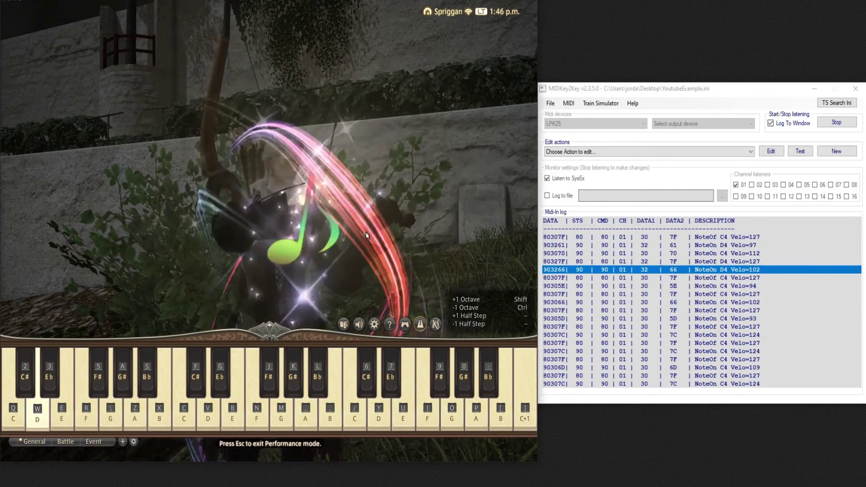
{"action": "key", "text": "q"}
{"action": "key", "text": "q"}
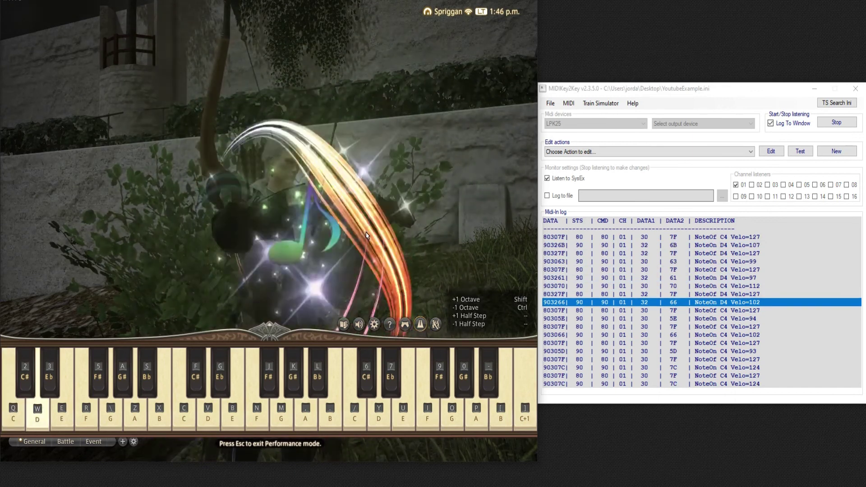